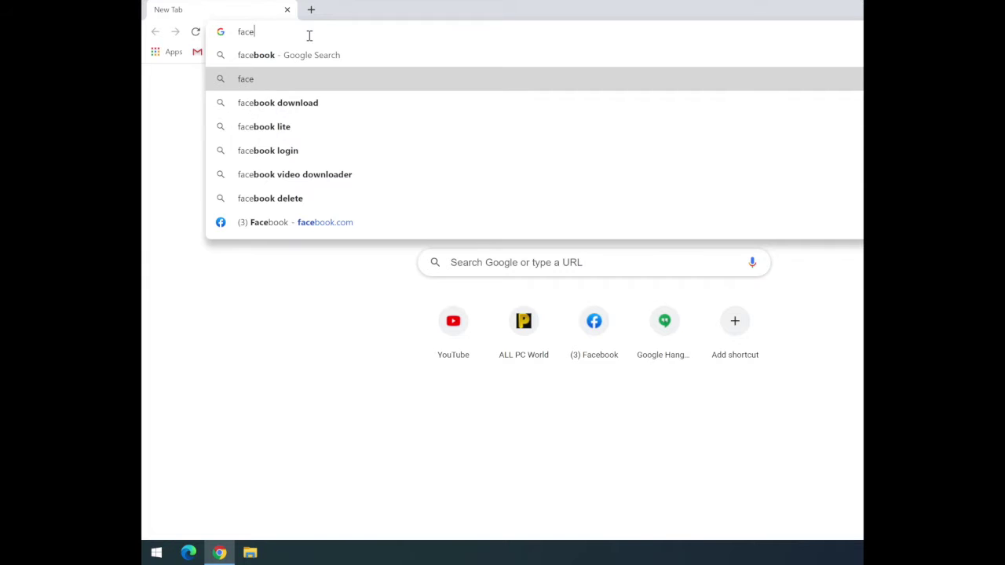
# Search the web for "facebook messenger download"
pyautogui.press('BackSpace')
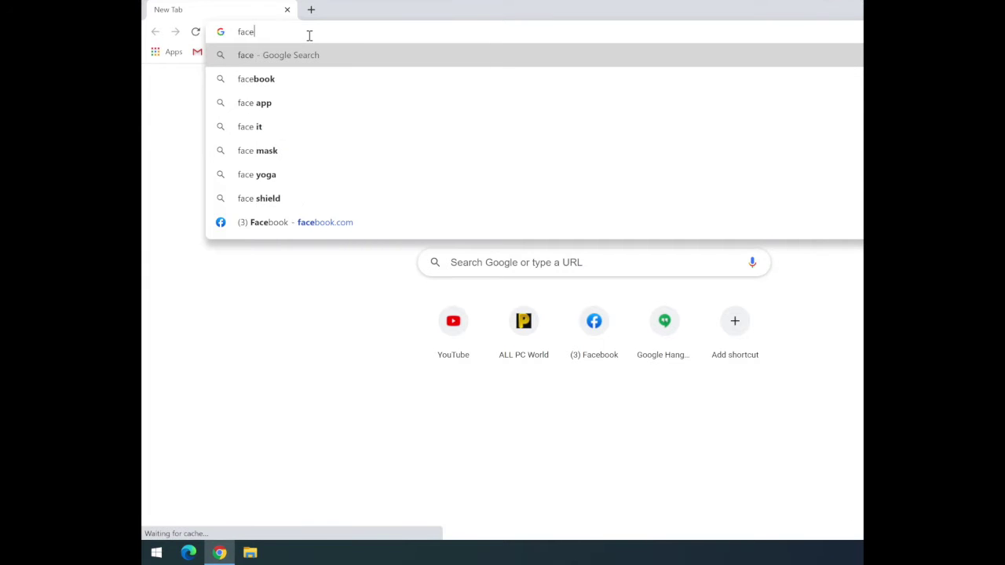
pyautogui.write('book')
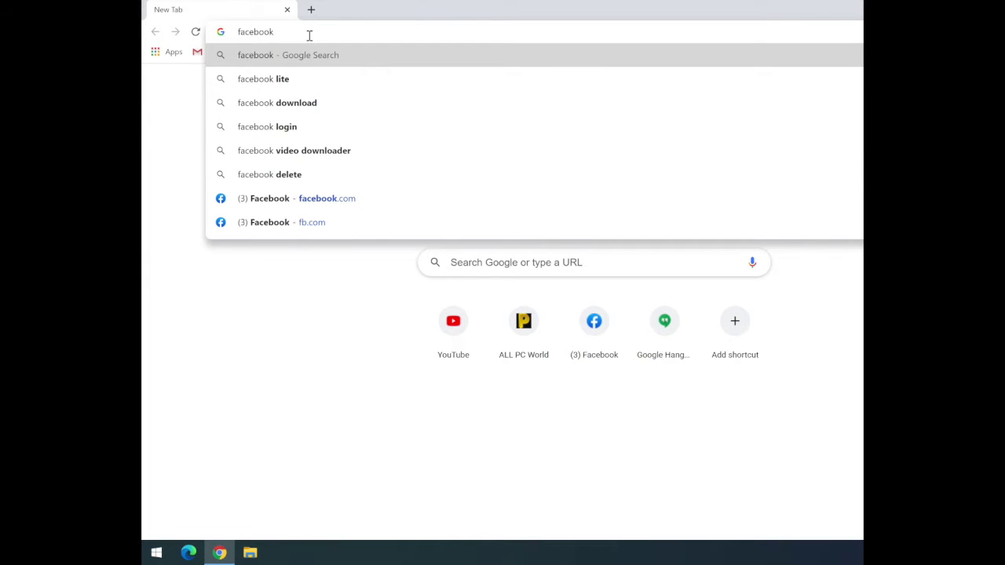
pyautogui.write(' ma')
pyautogui.press('BackSpace')
pyautogui.write('e')
pyautogui.press('Down')
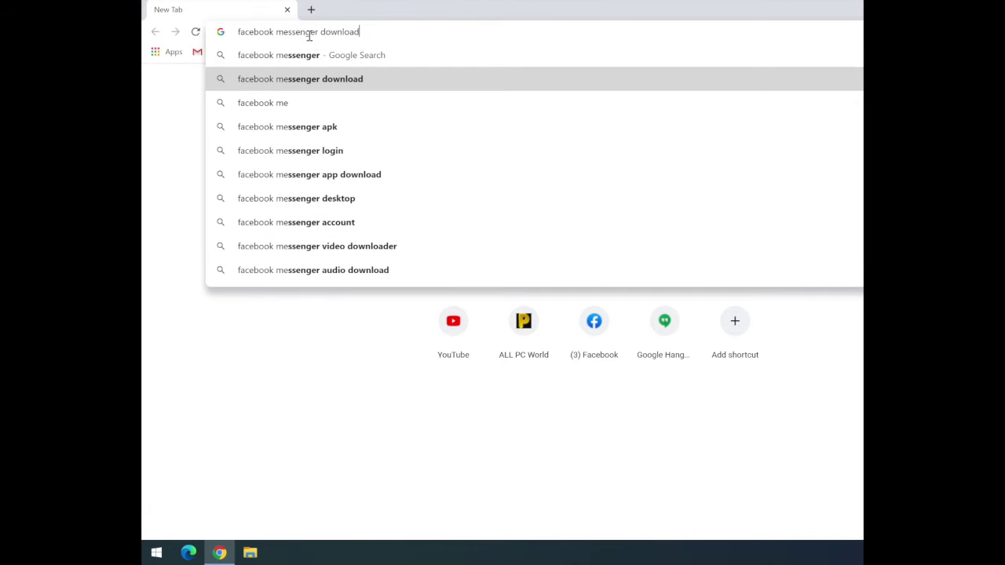
pyautogui.press('Return')
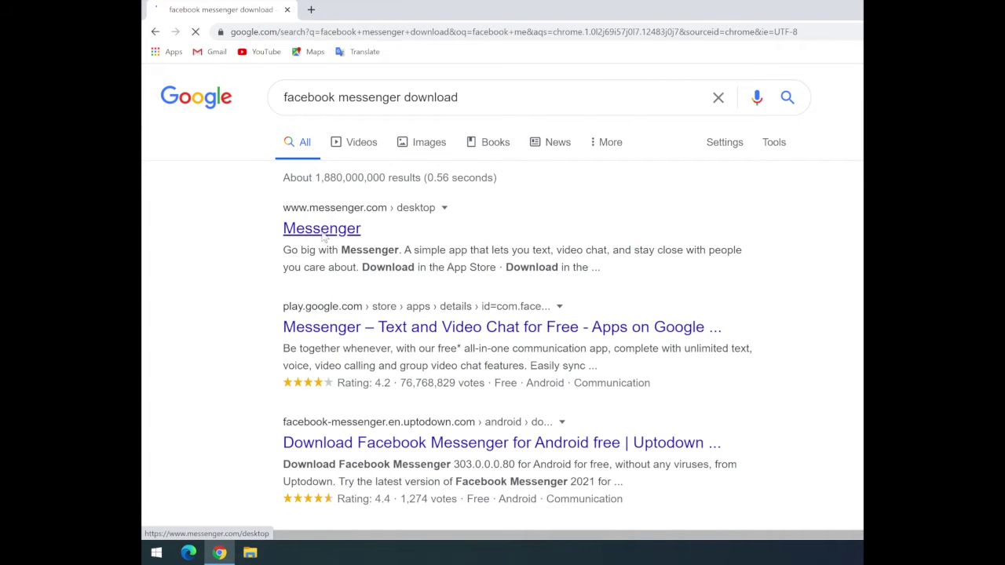
# Open the messenger.com desktop search result and download the Messenger installer for Windows
pyautogui.click(322, 229)
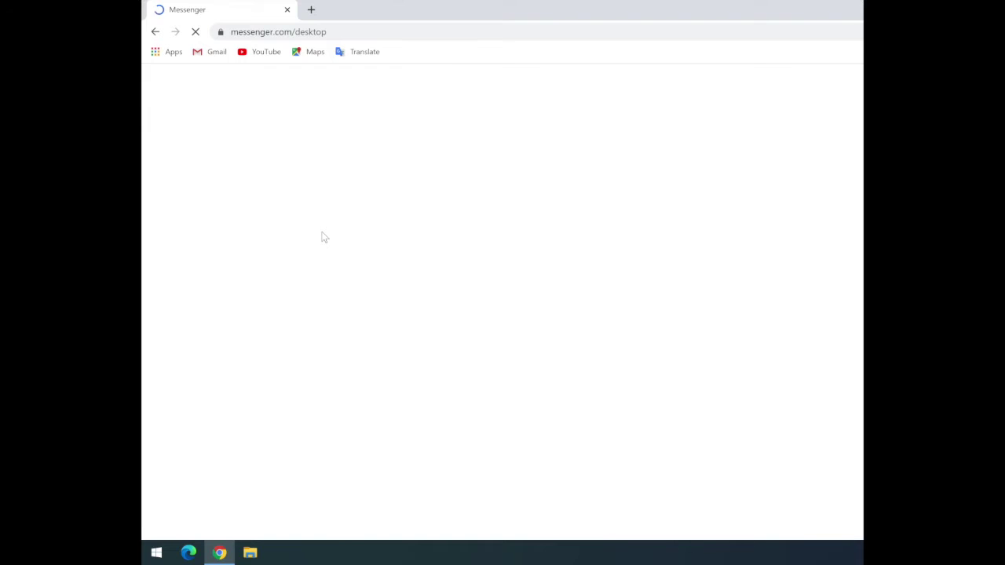
pyautogui.moveTo(343, 31); pyautogui.dragTo(217, 35)
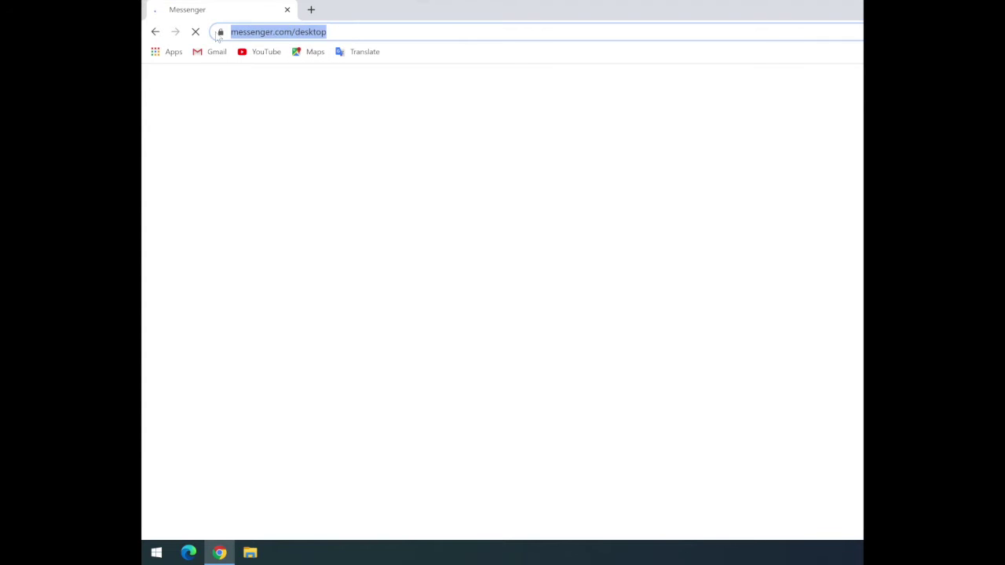
pyautogui.click(395, 187)
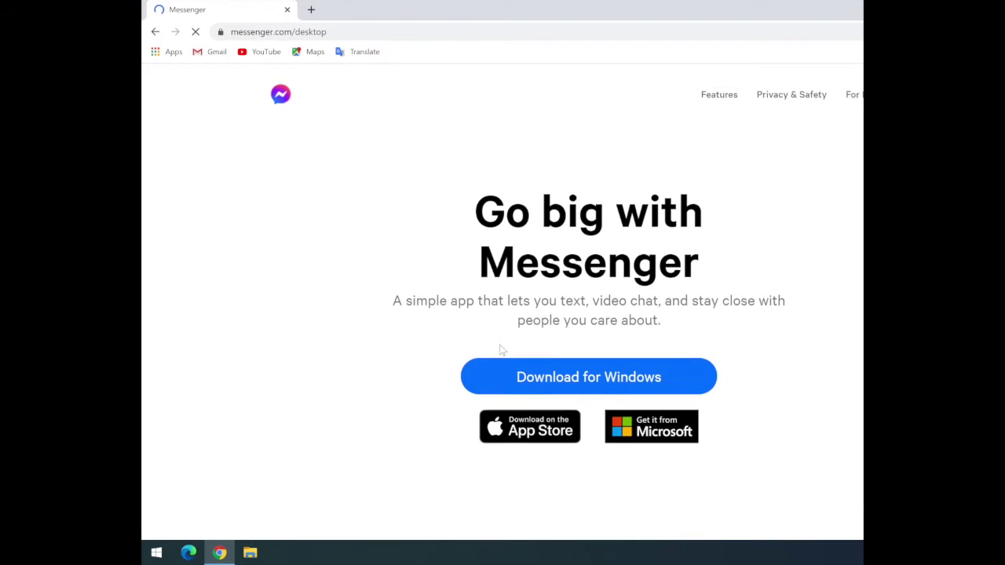
pyautogui.click(560, 337)
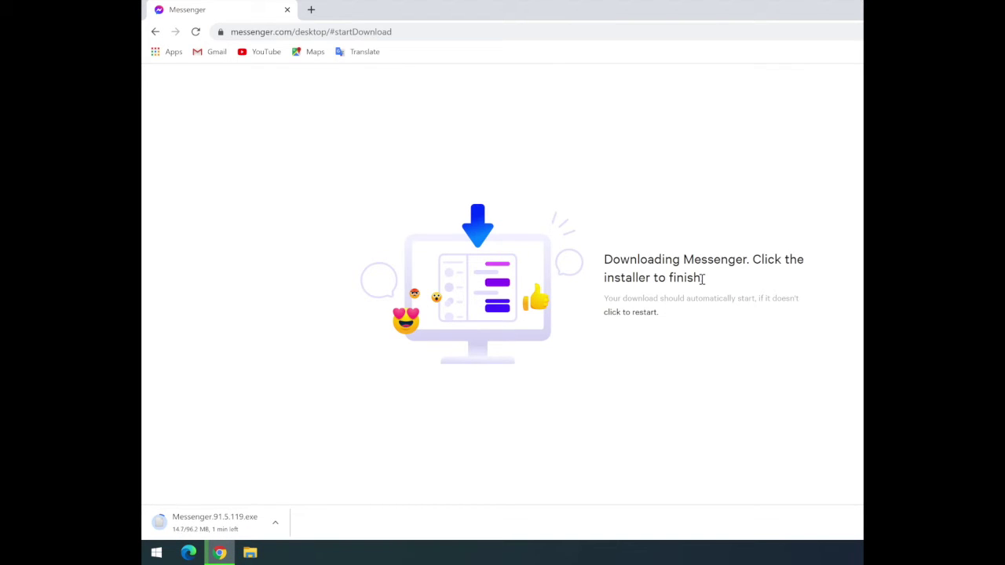
pyautogui.moveTo(712, 282); pyautogui.dragTo(605, 260)
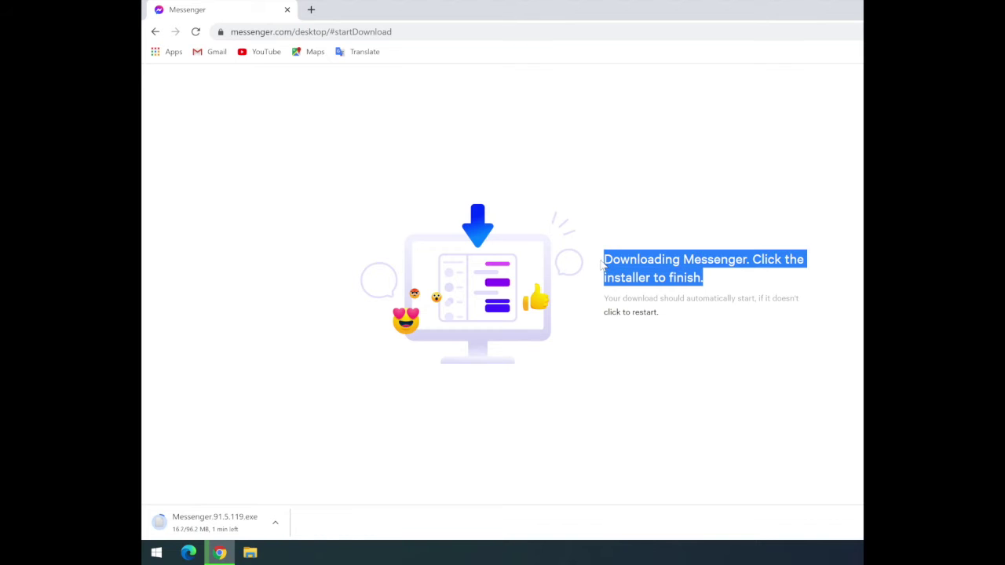
# Return to the Messenger desktop page and look through its app preview and feature sections down to the footer
pyautogui.click(155, 31)
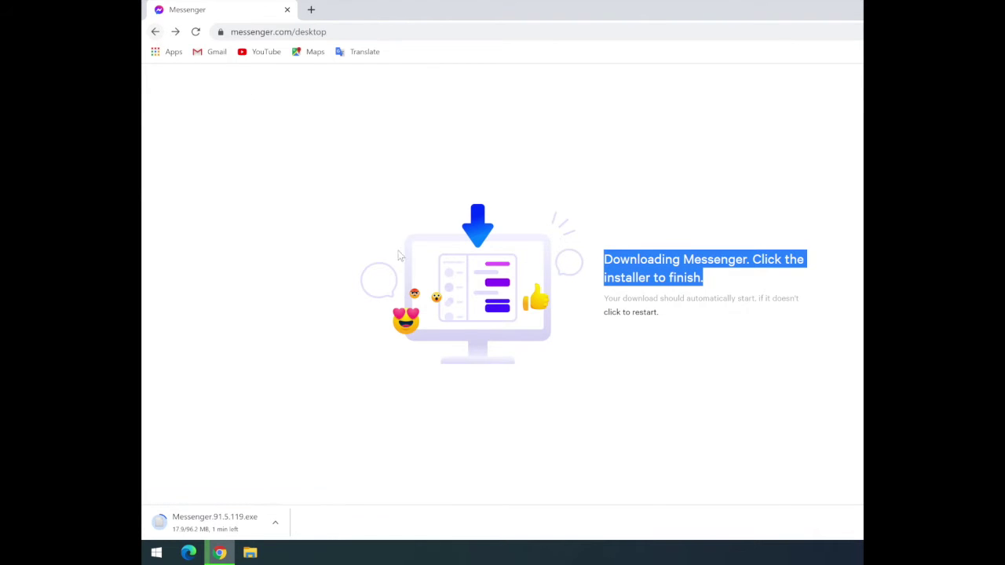
pyautogui.scroll(-5, 453, 377)
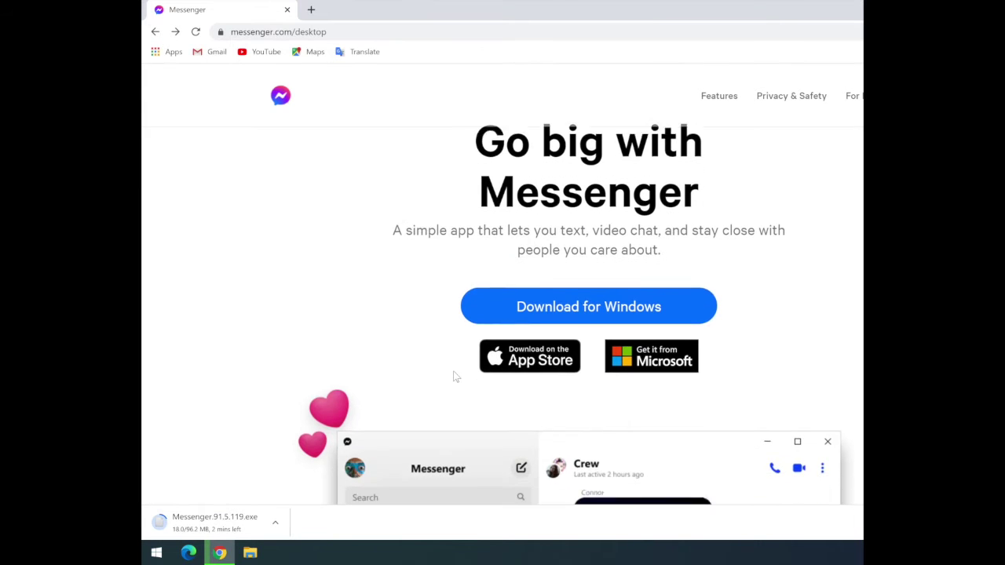
pyautogui.scroll(-3, 453, 377)
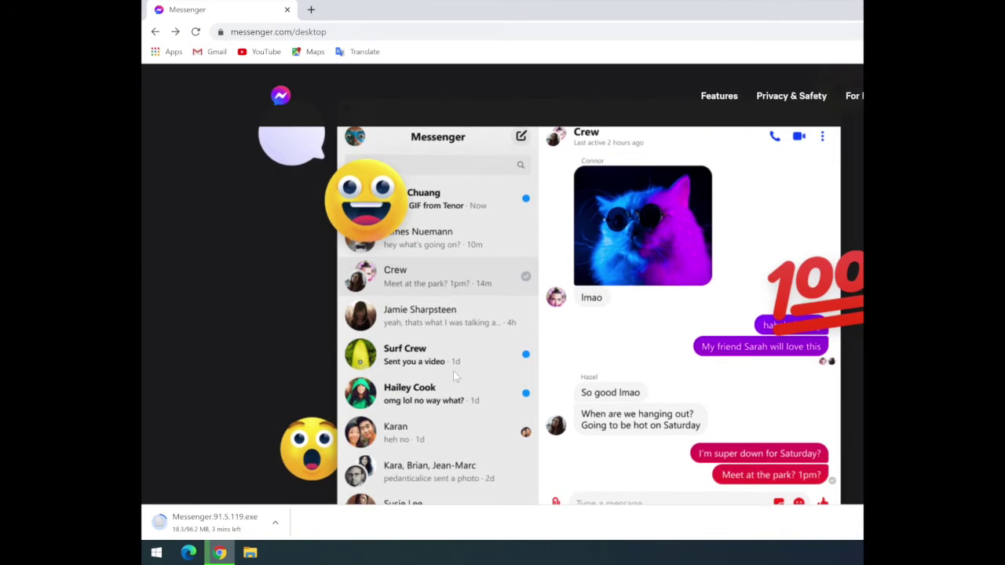
pyautogui.scroll(-2, 453, 377)
pyautogui.scroll(-1, 453, 377)
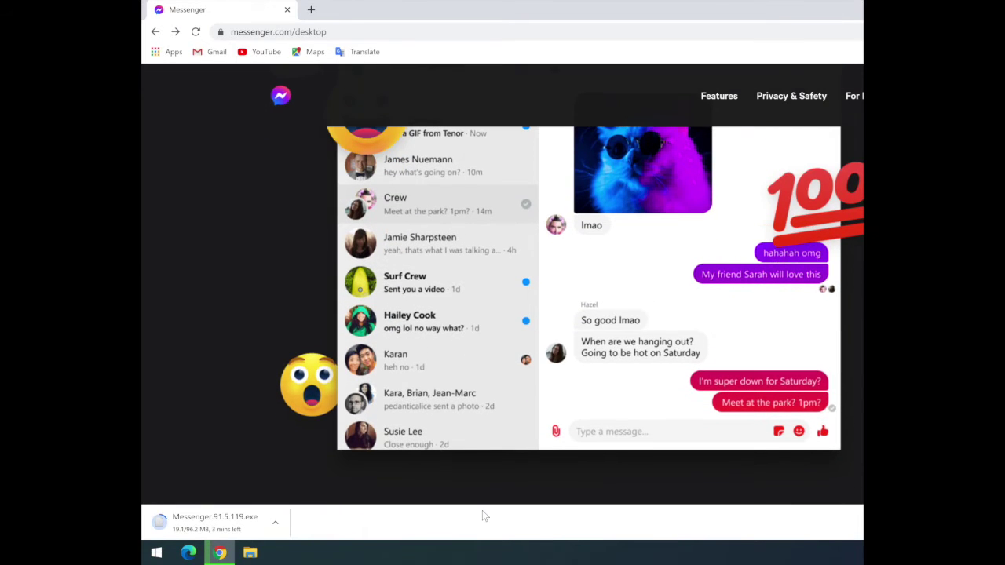
pyautogui.scroll(-1, 472, 466)
pyautogui.scroll(-4, 472, 466)
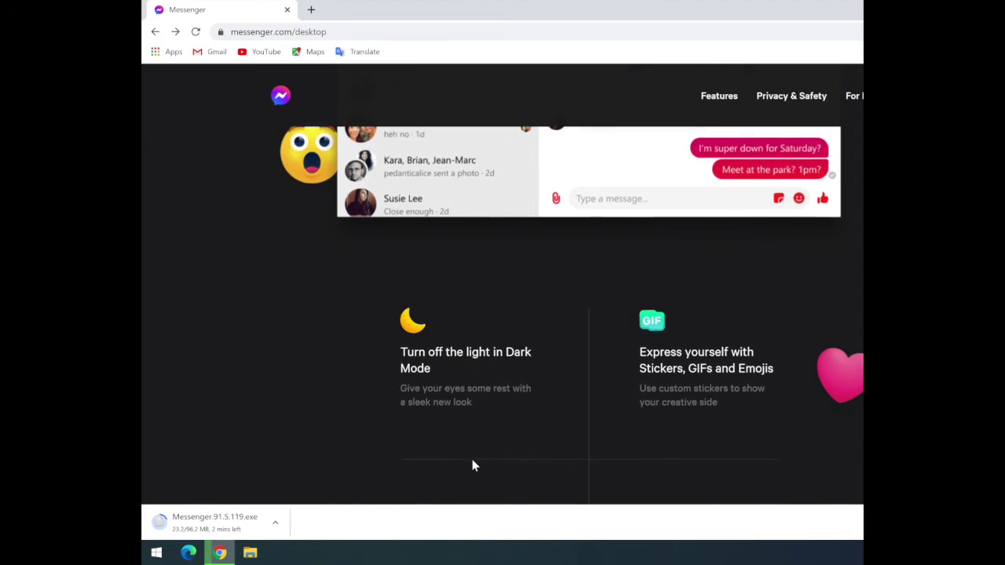
pyautogui.scroll(-1, 471, 466)
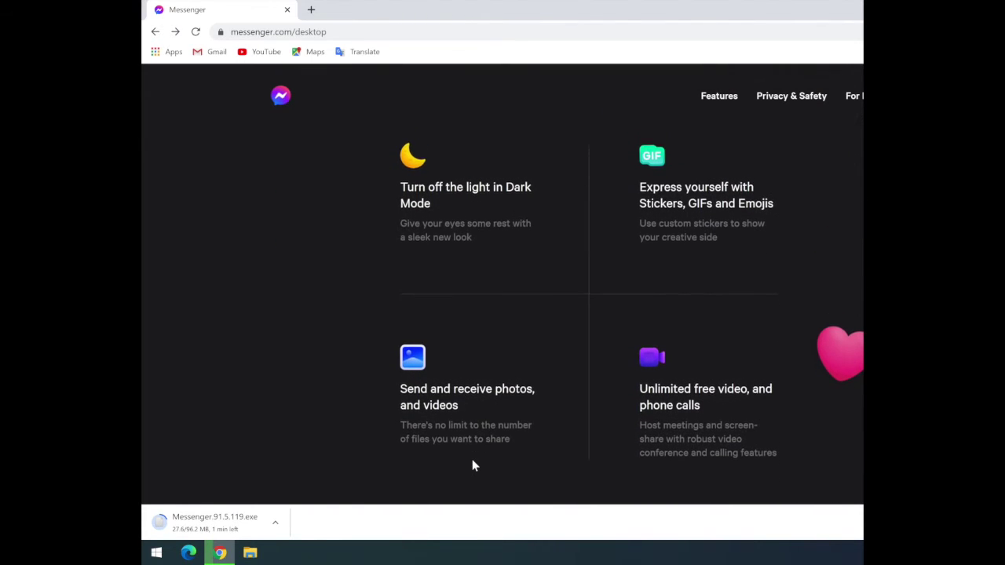
pyautogui.scroll(-2, 472, 462)
pyautogui.scroll(-2, 472, 461)
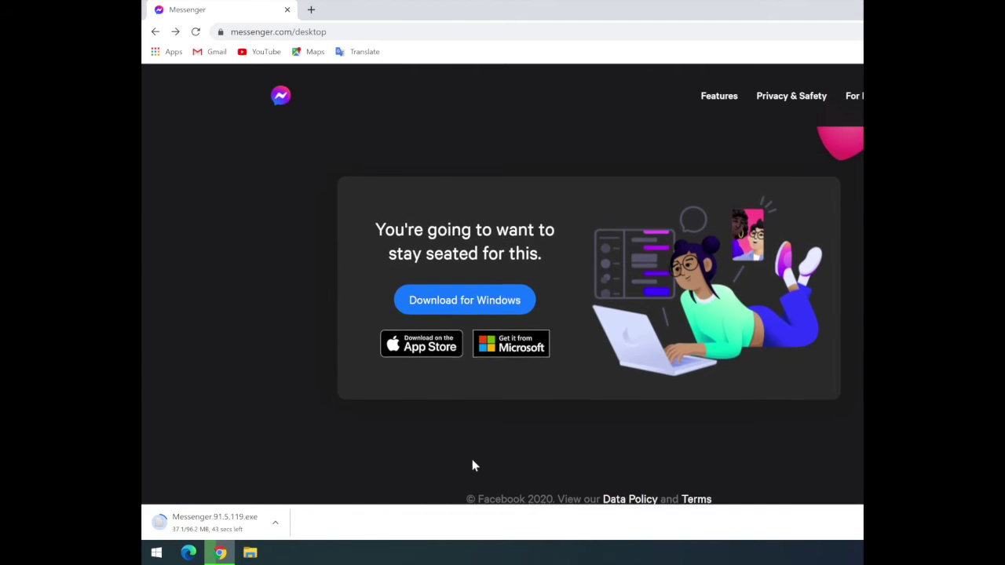
pyautogui.scroll(8, 472, 465)
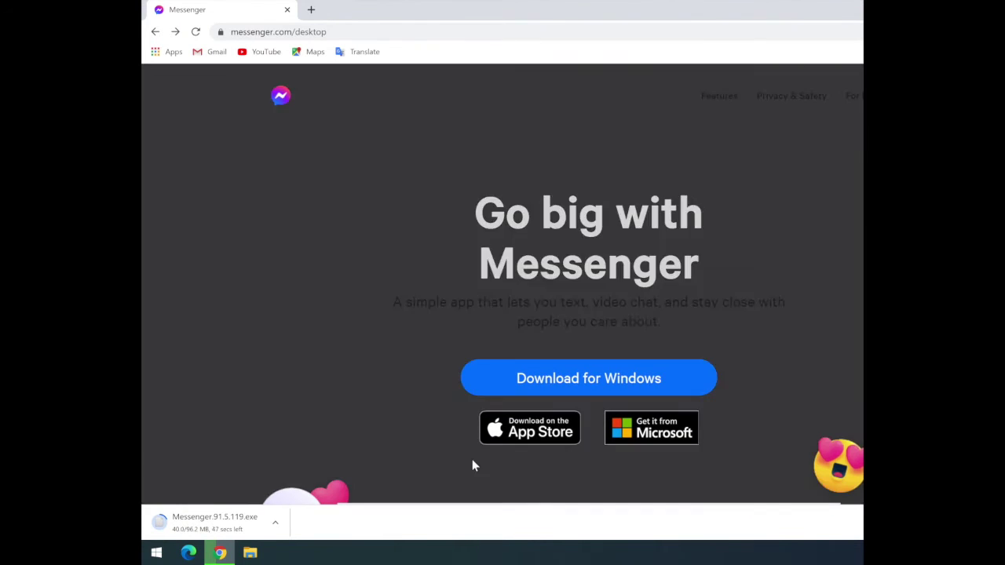
pyautogui.scroll(-3, 472, 462)
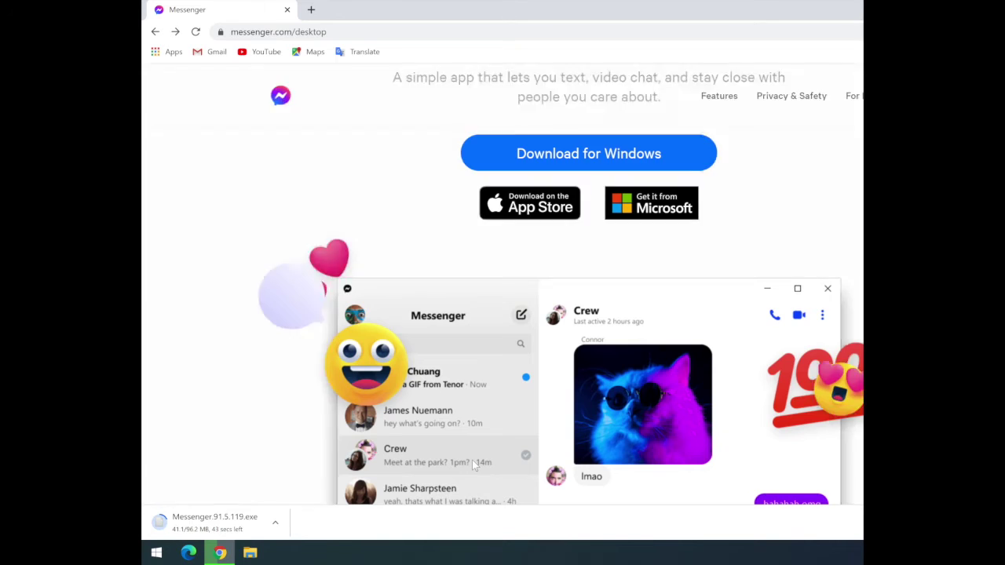
pyautogui.scroll(-10, 473, 463)
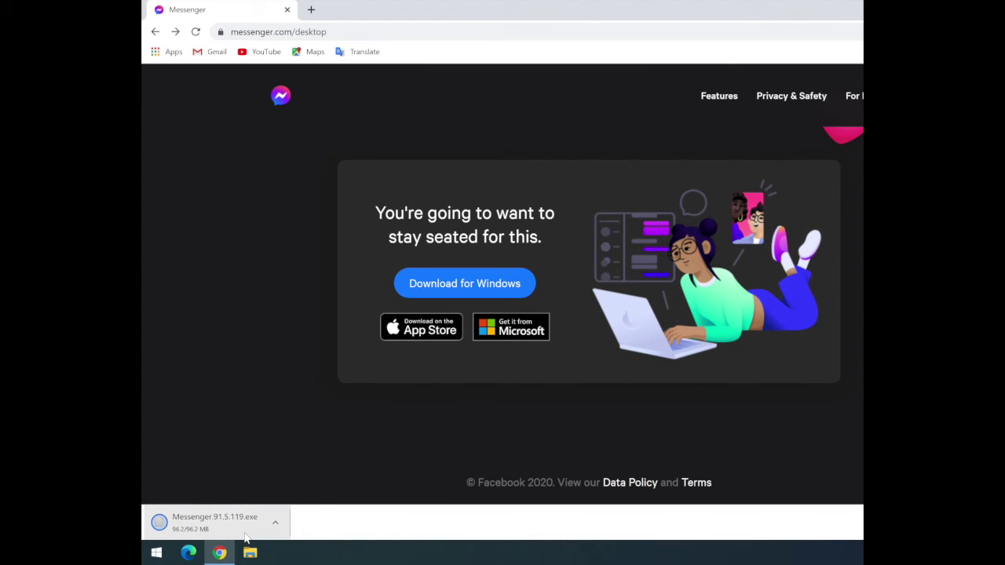
# Run the downloaded installer Messenger.91.5.119.exe once the download has finished
pyautogui.click(275, 522)
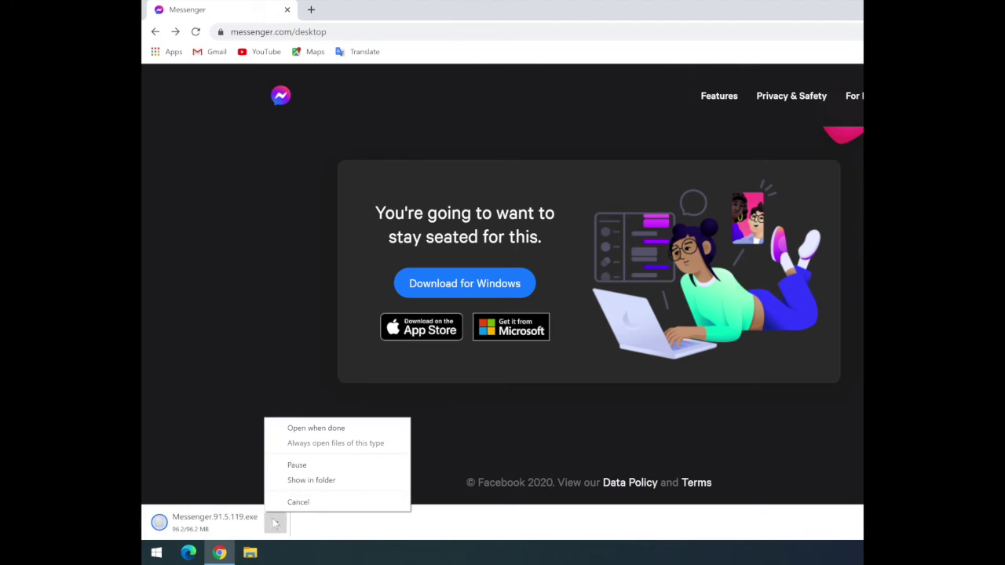
pyautogui.click(296, 479)
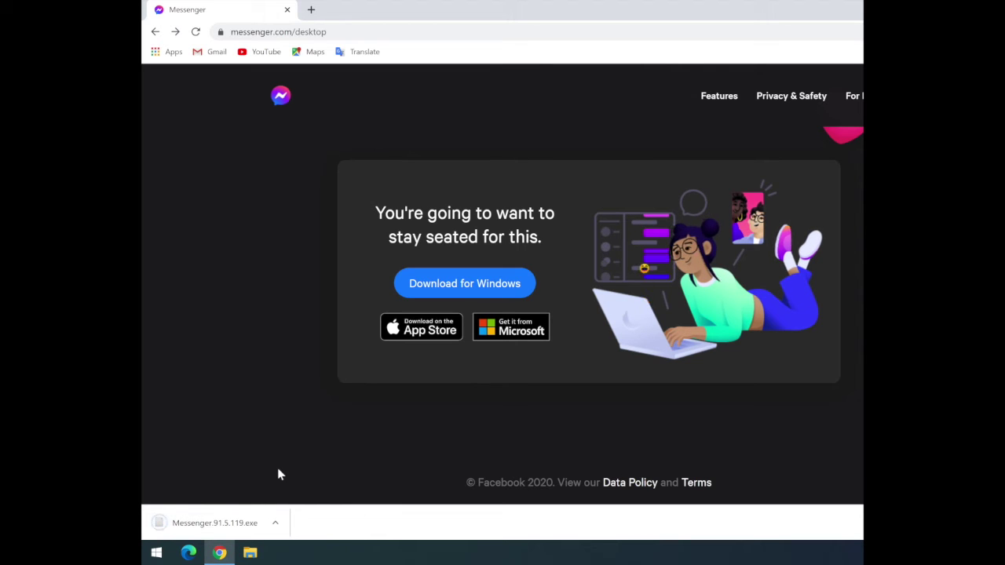
pyautogui.click(206, 525)
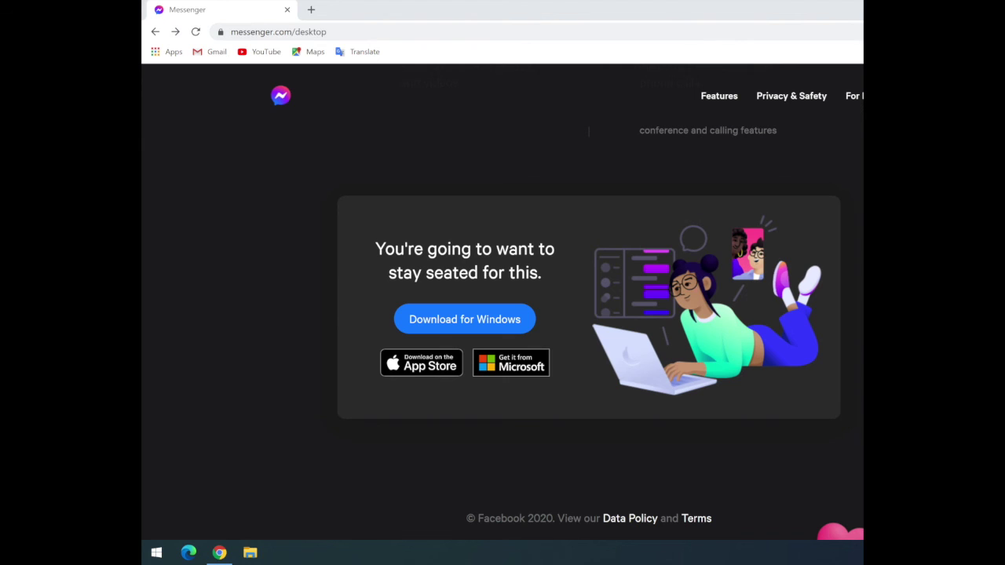
# Show the desktop and start logging in to the Messenger app with Facebook
pyautogui.press('super+d')
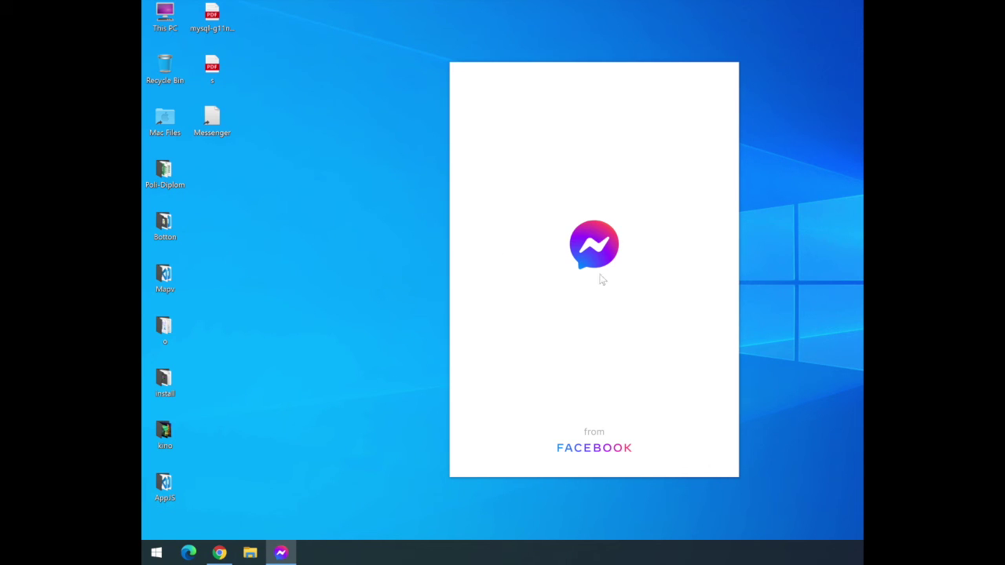
pyautogui.click(592, 431)
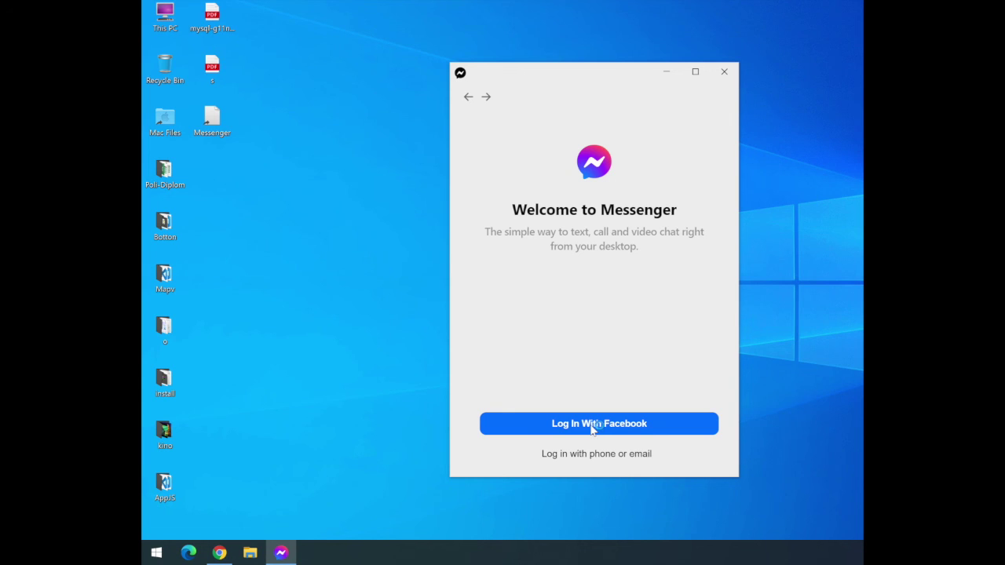